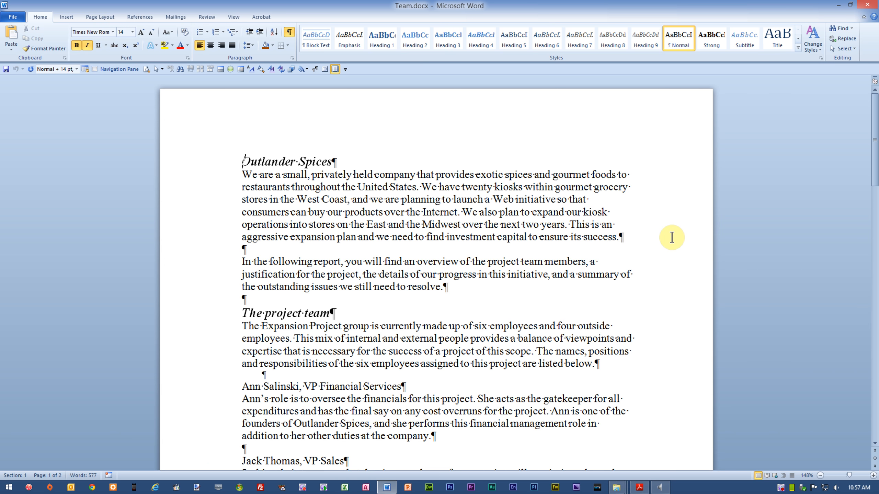
# Switch change tracking on for the document and back off again.
pyautogui.click(207, 16)
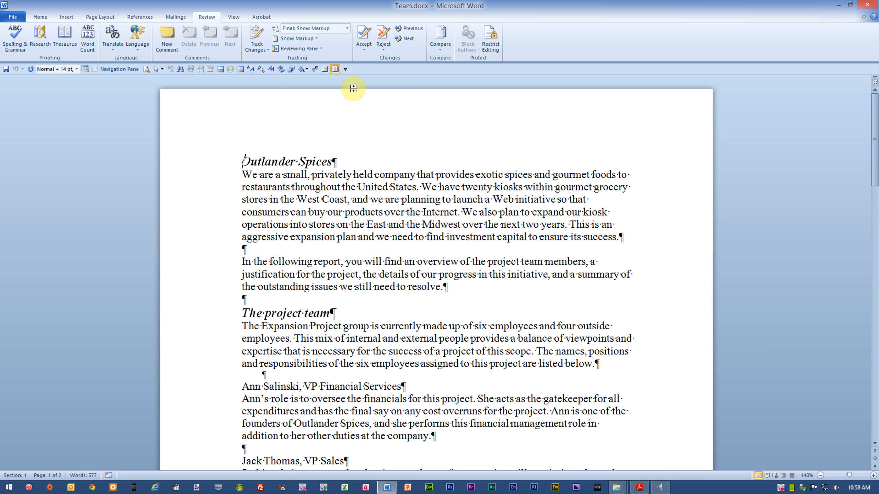
pyautogui.click(256, 34)
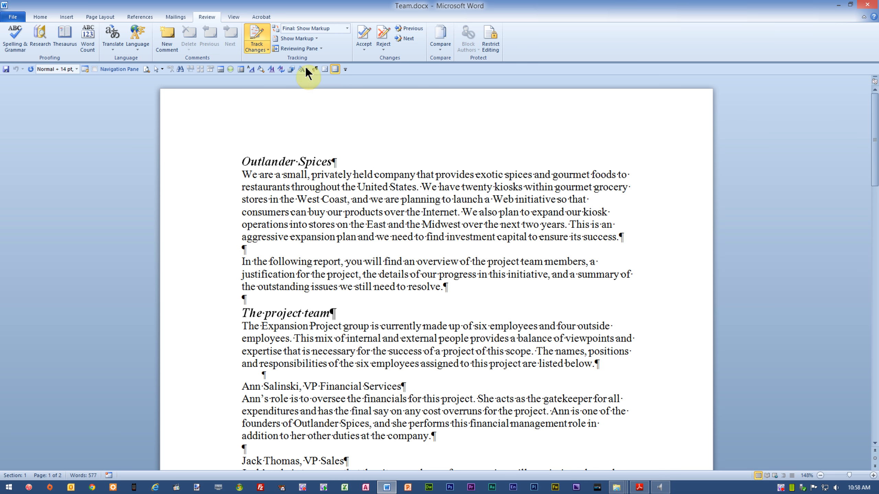
pyautogui.click(258, 31)
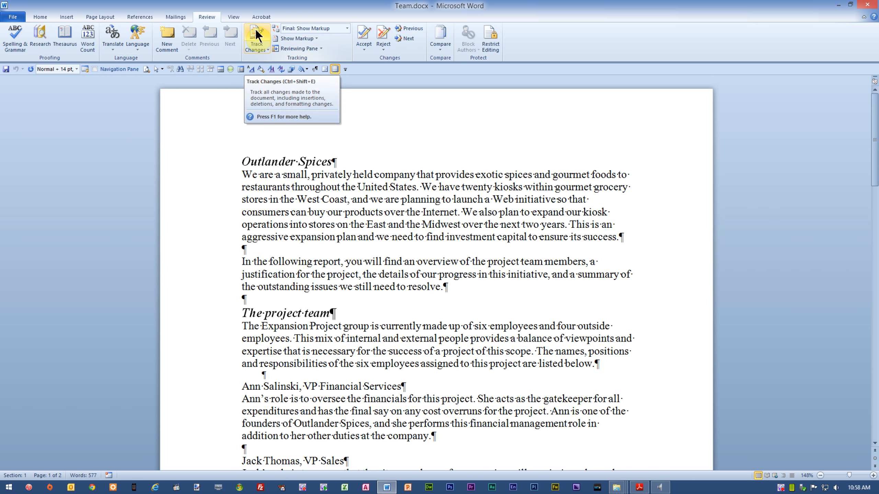
# Examine the markup, moves, table cell, formatting and balloon settings in the Track Changes options.
pyautogui.click(267, 47)
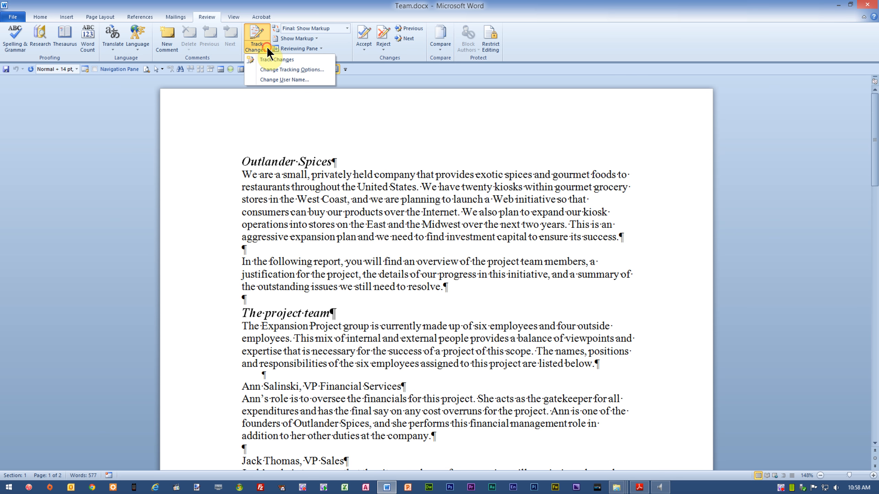
pyautogui.click(273, 69)
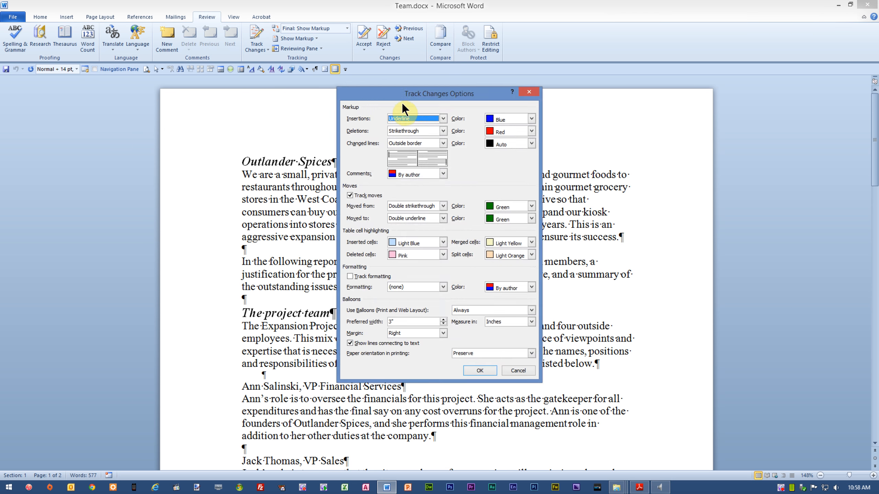
pyautogui.moveTo(403, 95); pyautogui.dragTo(329, 75)
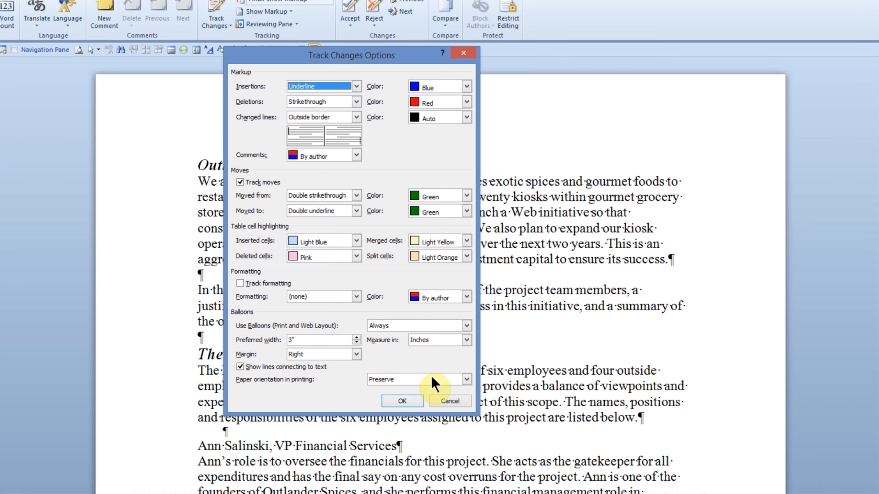
pyautogui.click(396, 469)
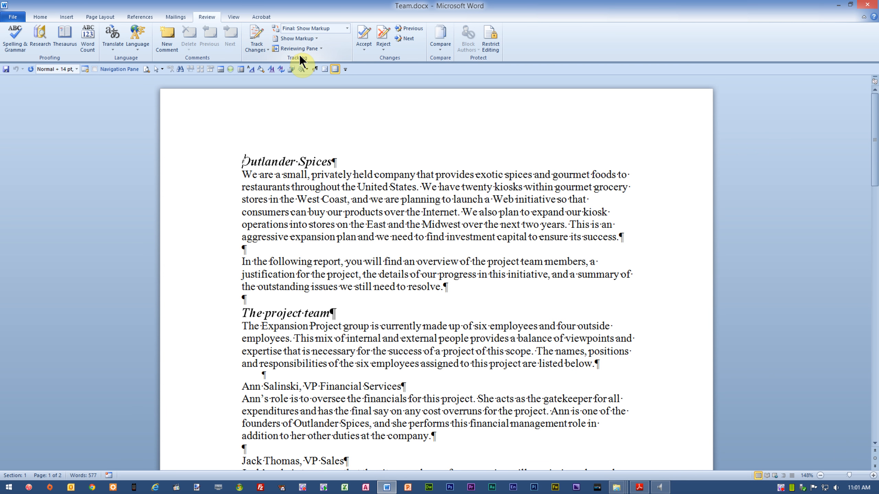
# Turn on Track Changes and insert "and specialty stores" after "restaurants" in the first paragraph, with single spacing around it.
pyautogui.click(258, 31)
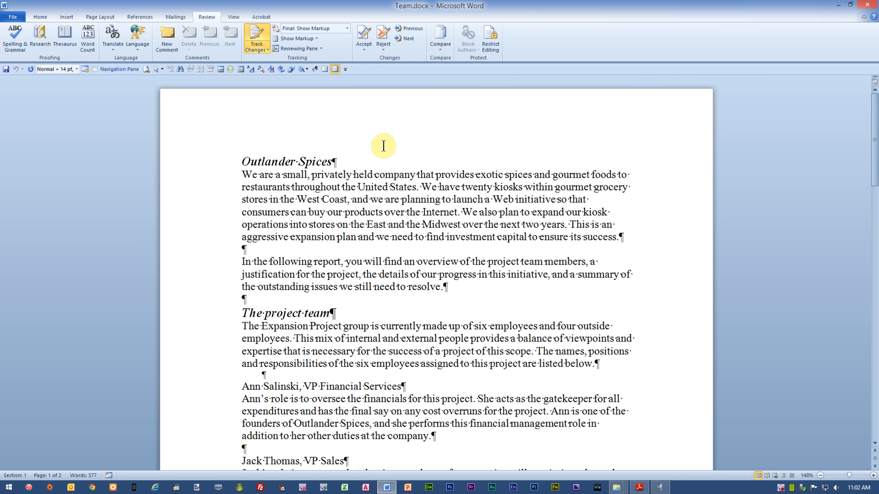
pyautogui.click(292, 188)
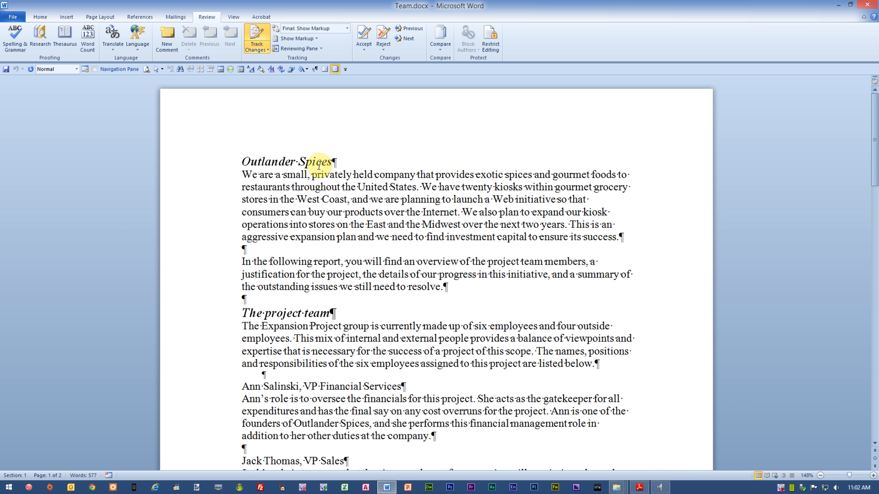
pyautogui.write('and specialty store')
pyautogui.write('s')
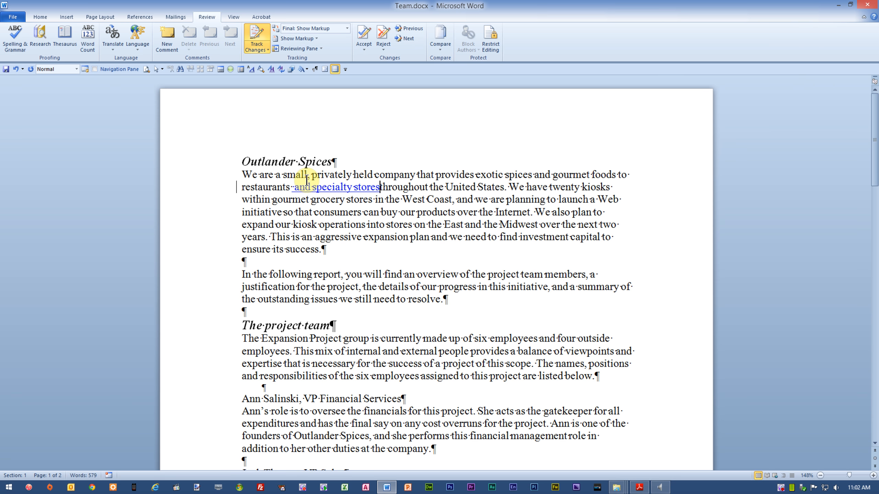
pyautogui.click(294, 187)
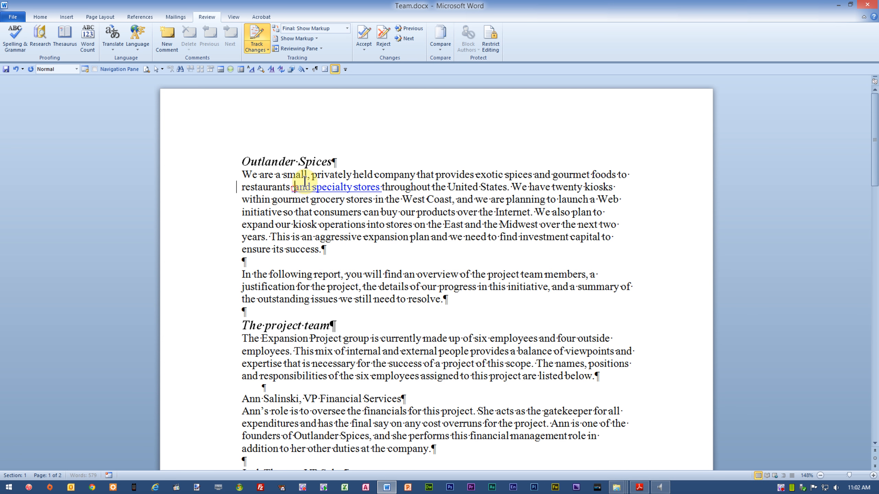
pyautogui.press('BackSpace')
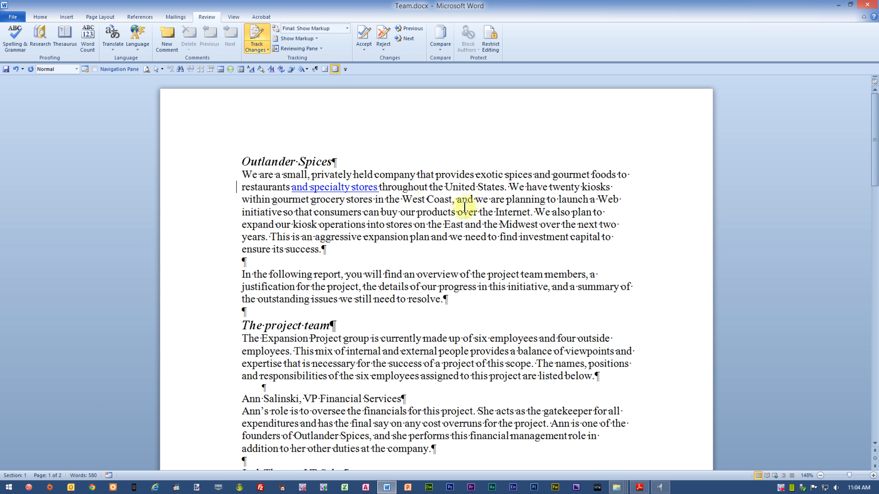
# Replace "group" with "team" in the first sentence under "The project team", removing the extra space.
pyautogui.scroll(-1, 473, 207)
pyautogui.scroll(-3, 473, 207)
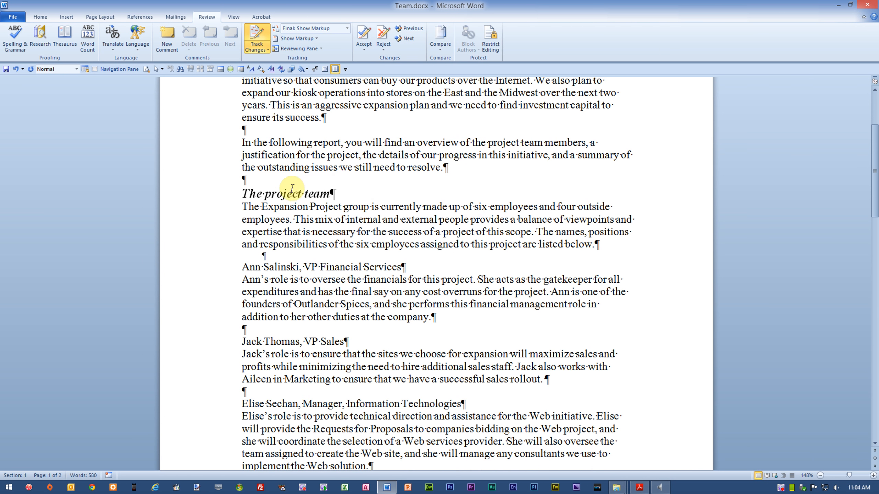
pyautogui.doubleClick(357, 207)
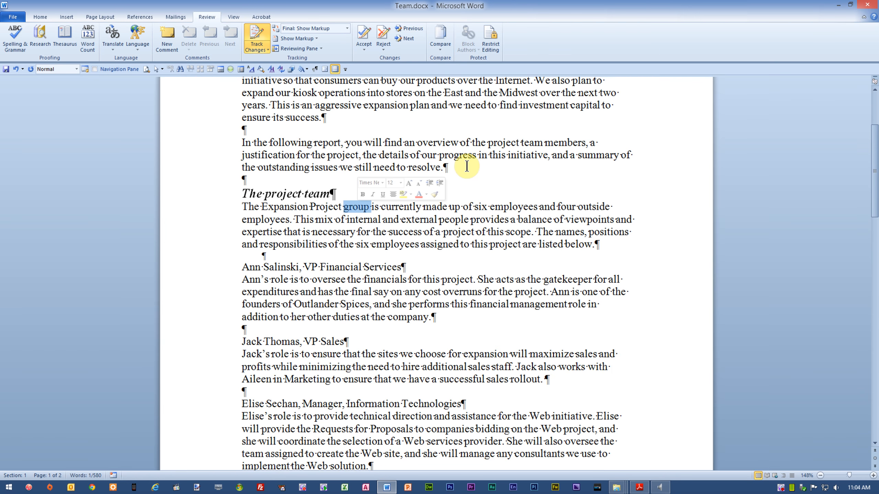
pyautogui.write('team')
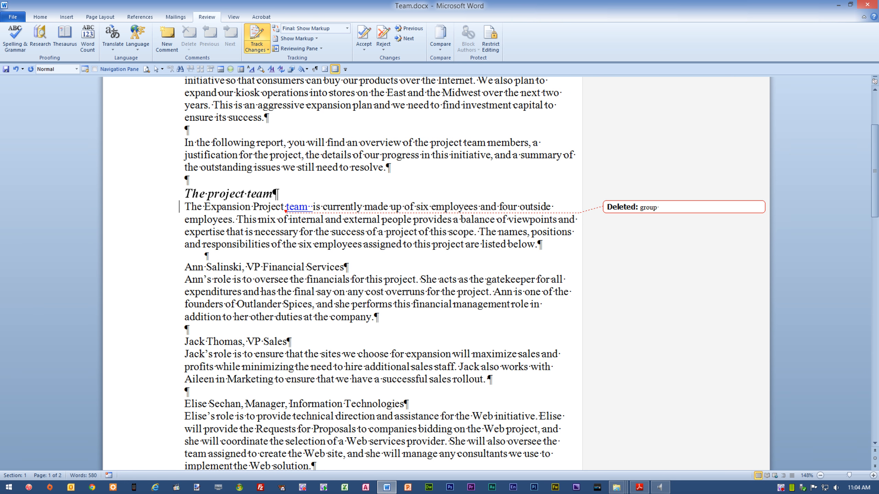
pyautogui.press('BackSpace')
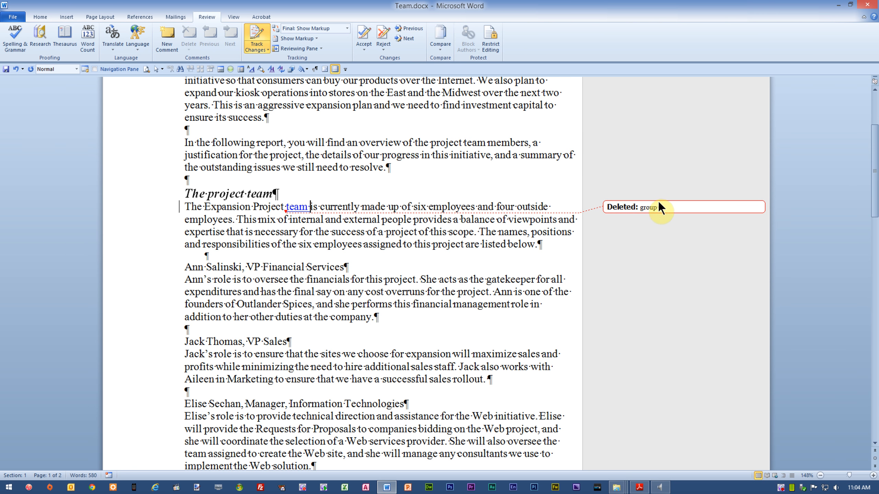
pyautogui.moveTo(634, 208)
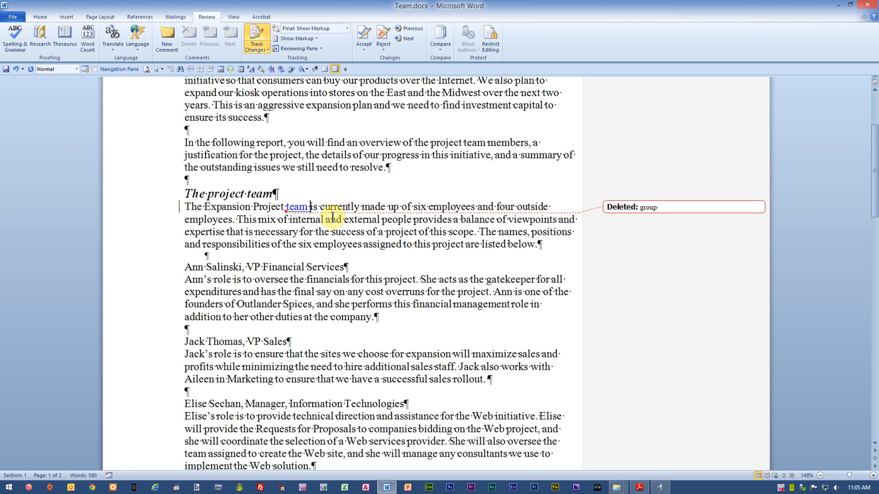
# Delete the Customer Service Representative heading and its description at the end of the document.
pyautogui.hotkey('ctrl', 'End')
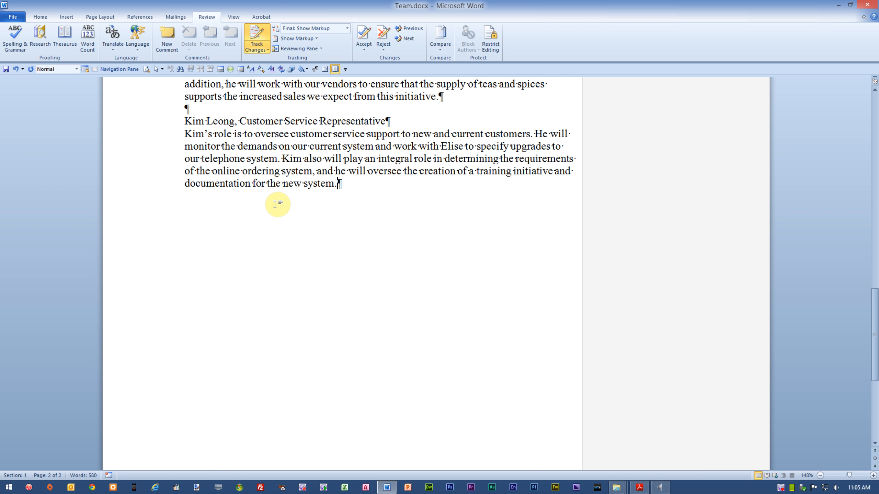
pyautogui.scroll(4, 351, 201)
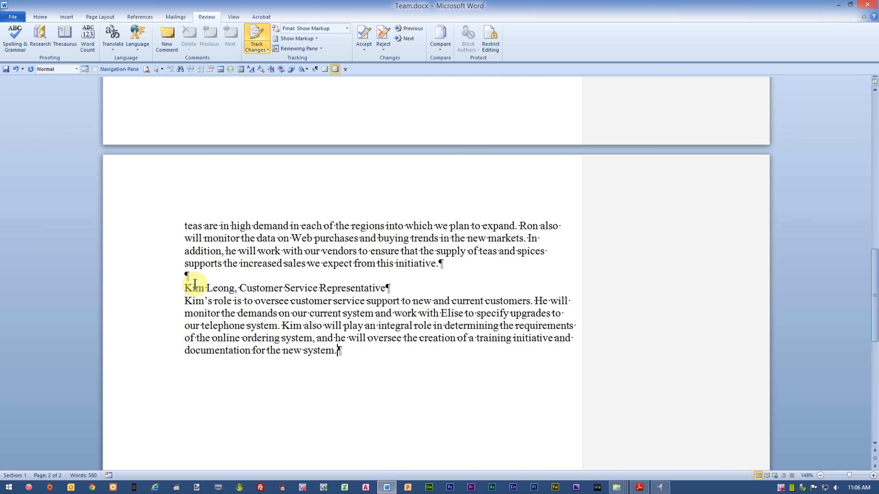
pyautogui.moveTo(167, 290); pyautogui.dragTo(165, 354)
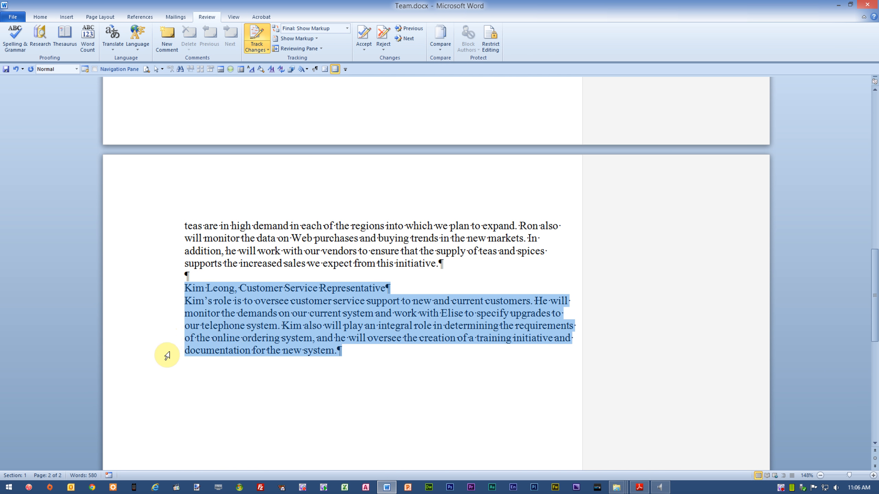
pyautogui.press('Delete')
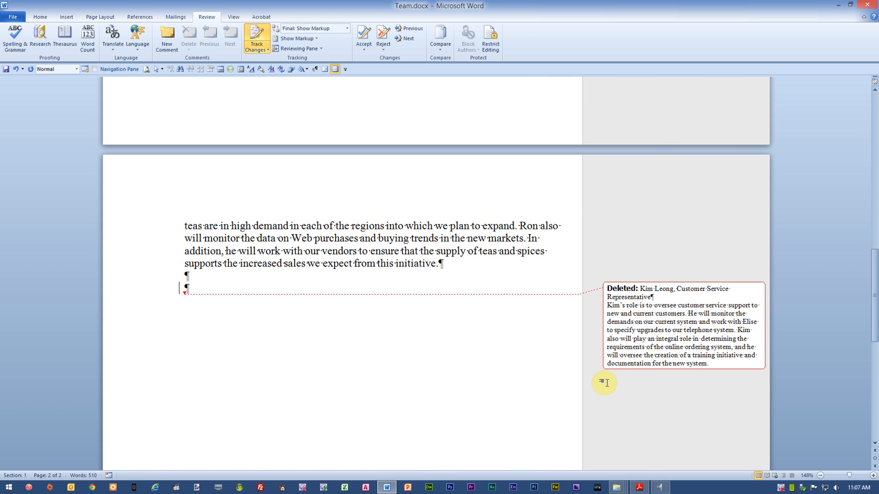
# View the deleted final section in Draft view, and return to Print Layout view.
pyautogui.click(791, 475)
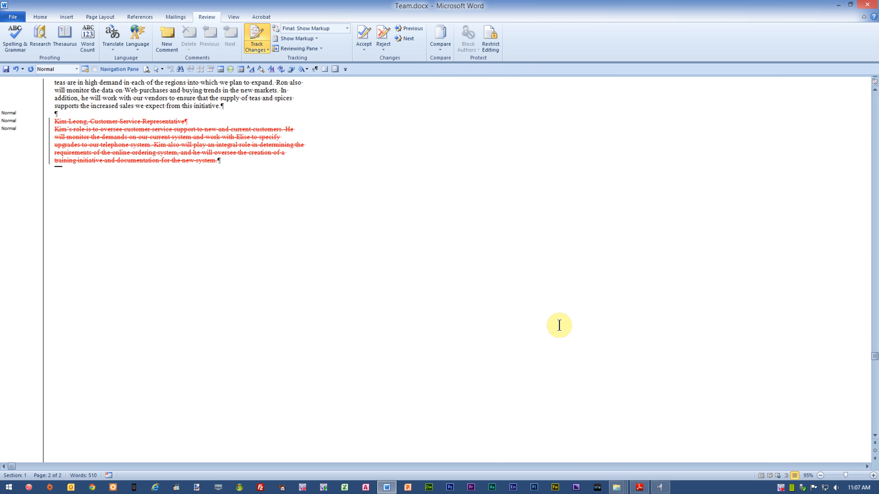
pyautogui.scroll(3, 557, 330)
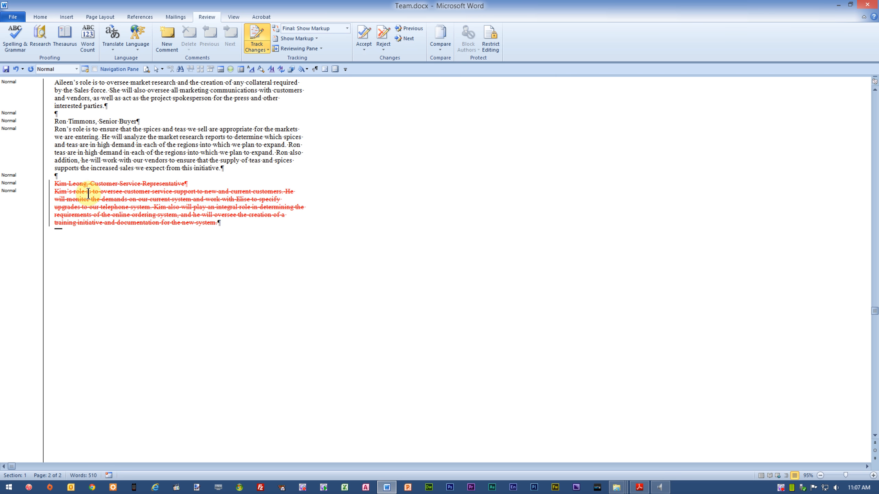
pyautogui.moveTo(81, 191)
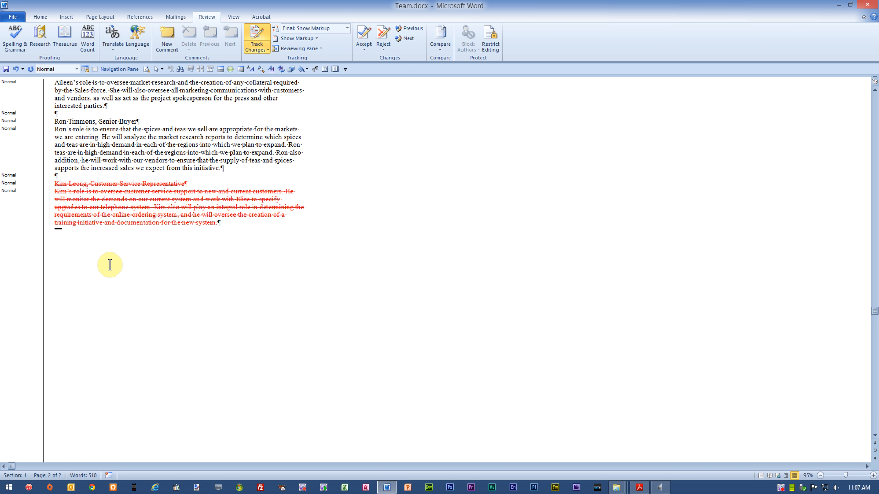
pyautogui.click(758, 476)
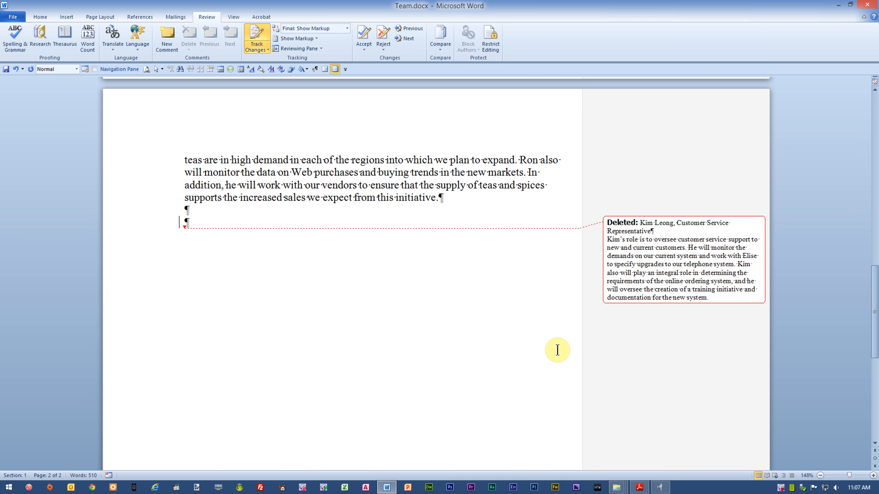
# Go to the first tracked change in the document and accept the insertion of "and specialty stores".
pyautogui.hotkey('ctrl', 'Home')
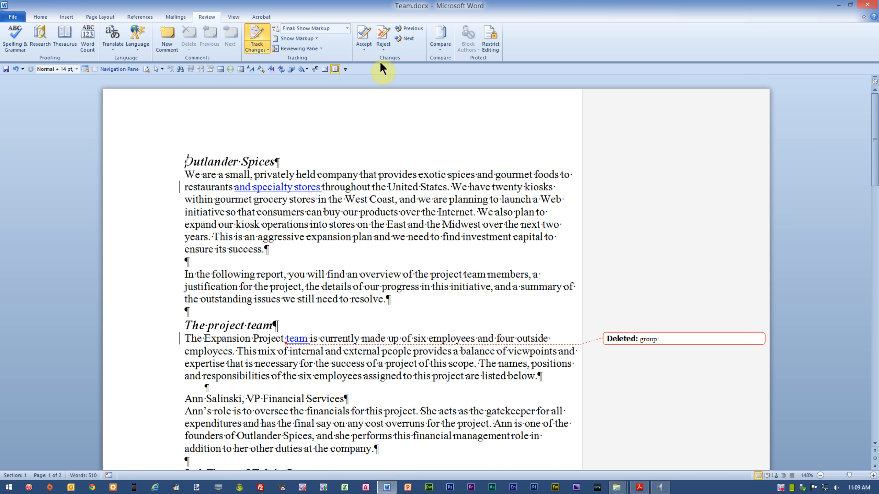
pyautogui.click(405, 39)
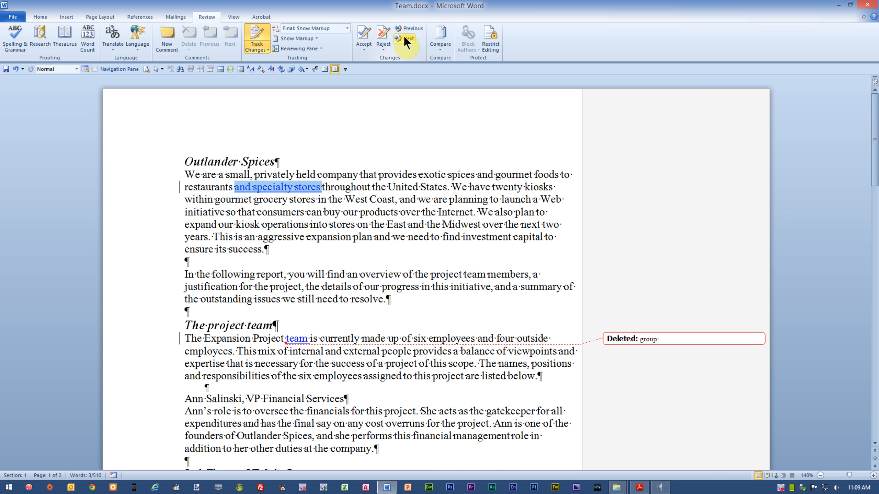
pyautogui.click(363, 32)
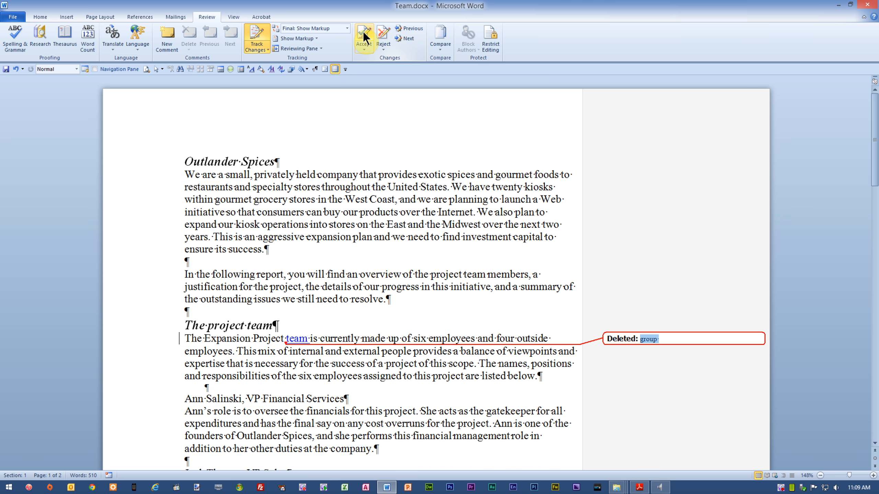
# Reject both the tracked deletion of "group" and the insertion of "team" in the project team paragraph.
pyautogui.click(382, 32)
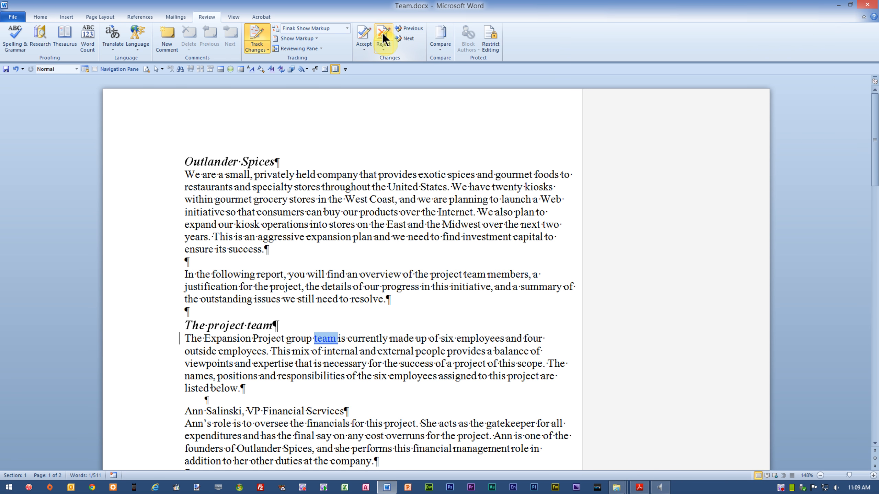
pyautogui.click(382, 32)
pyautogui.scroll(5, 425, 124)
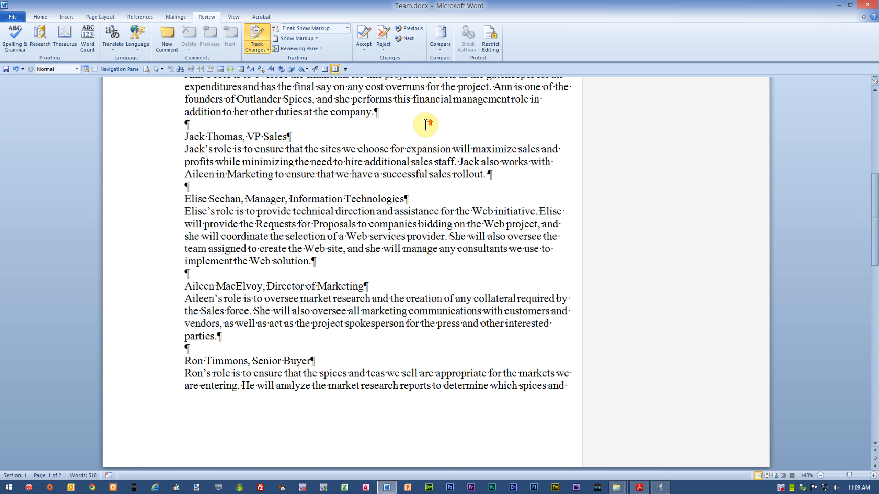
pyautogui.scroll(4, 426, 123)
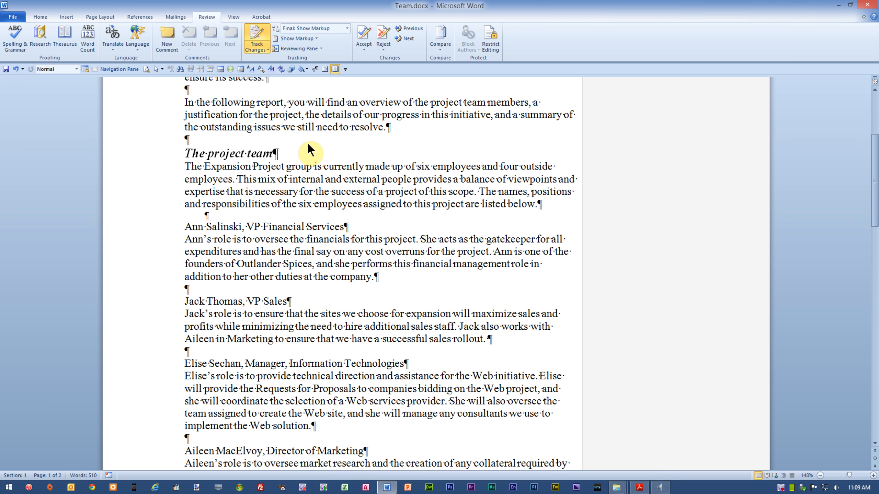
# Select the tracked deletion of the Customer Service Representative section on page 2 and reject it.
pyautogui.scroll(-15, 352, 161)
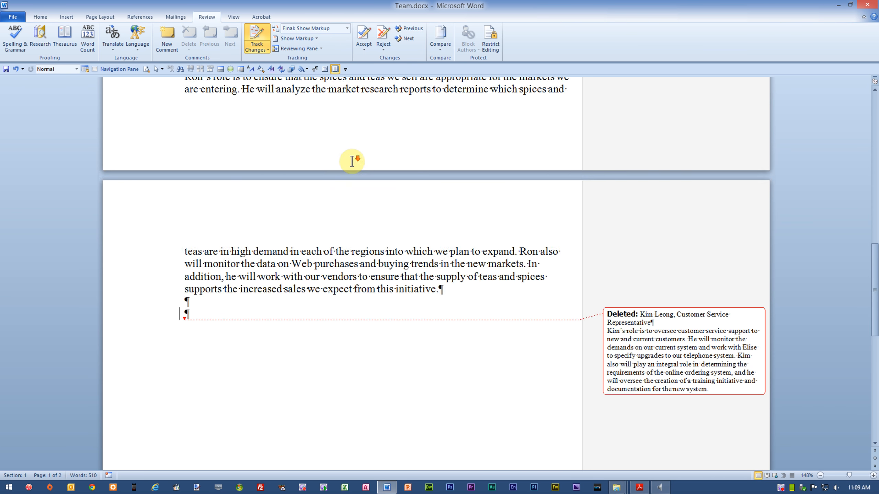
pyautogui.scroll(-1, 351, 161)
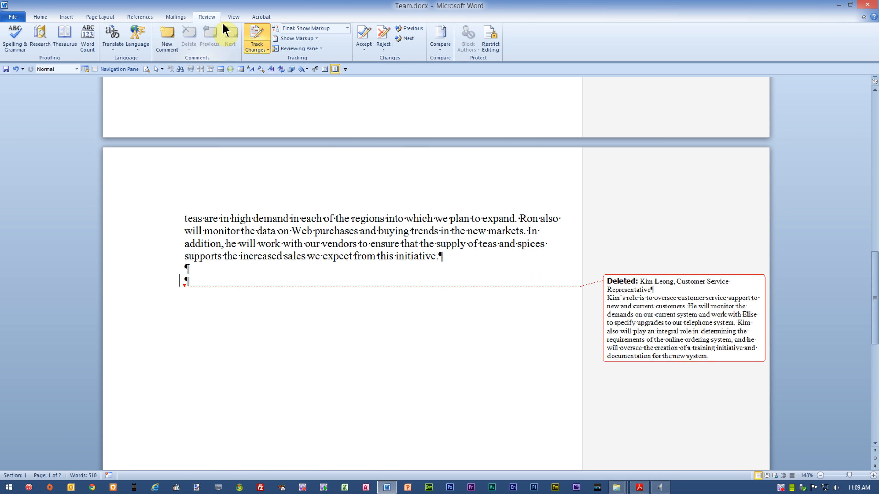
pyautogui.click(414, 37)
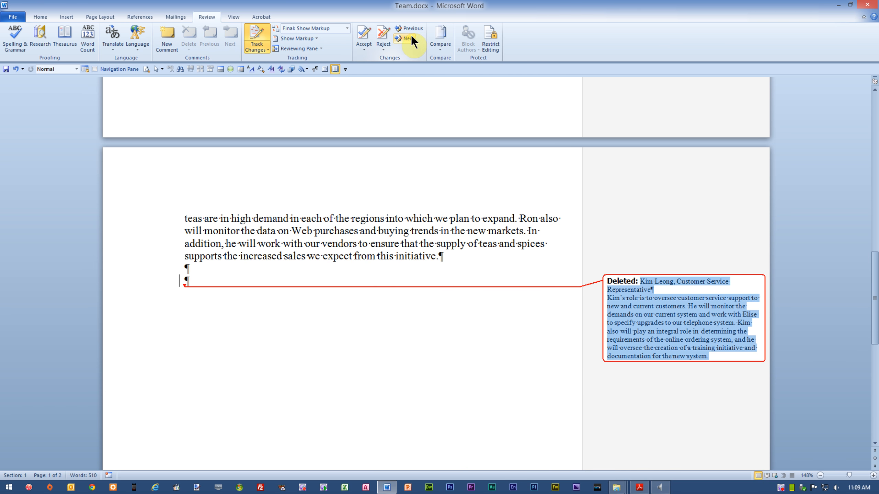
pyautogui.click(382, 33)
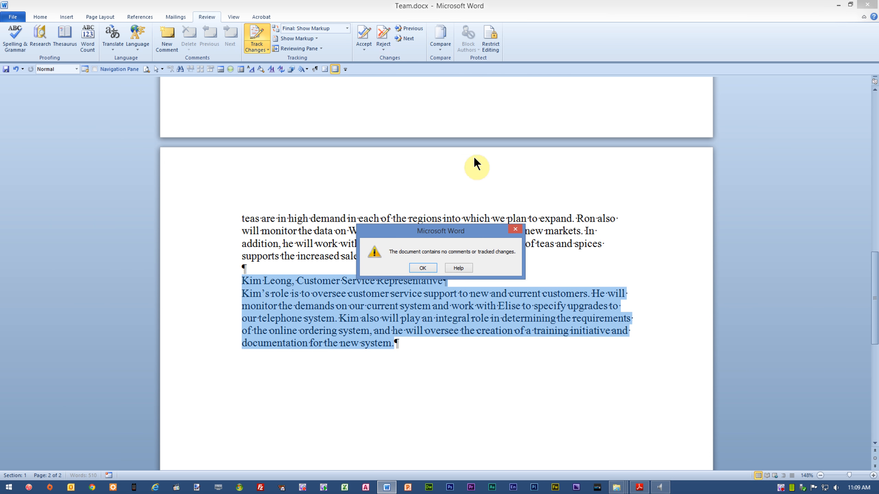
# Dismiss the message and move the Senior Buyer heading and its paragraph above the Director of Marketing heading.
pyautogui.click(423, 268)
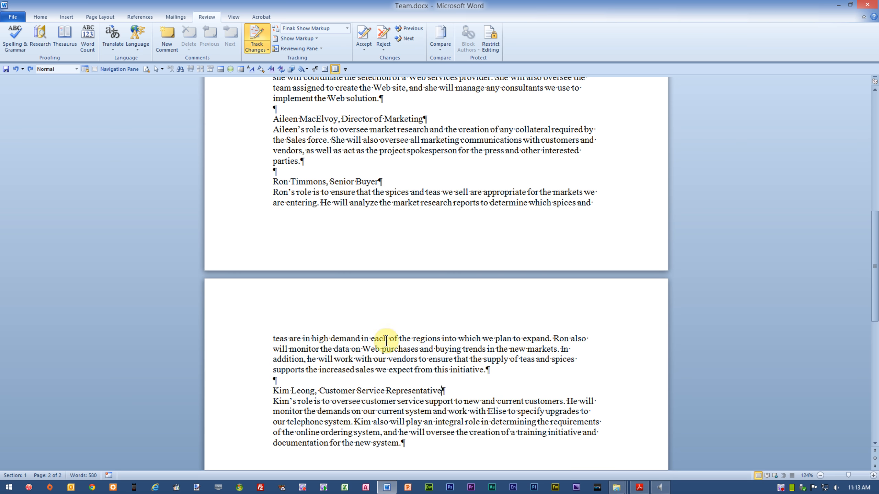
pyautogui.click(256, 187)
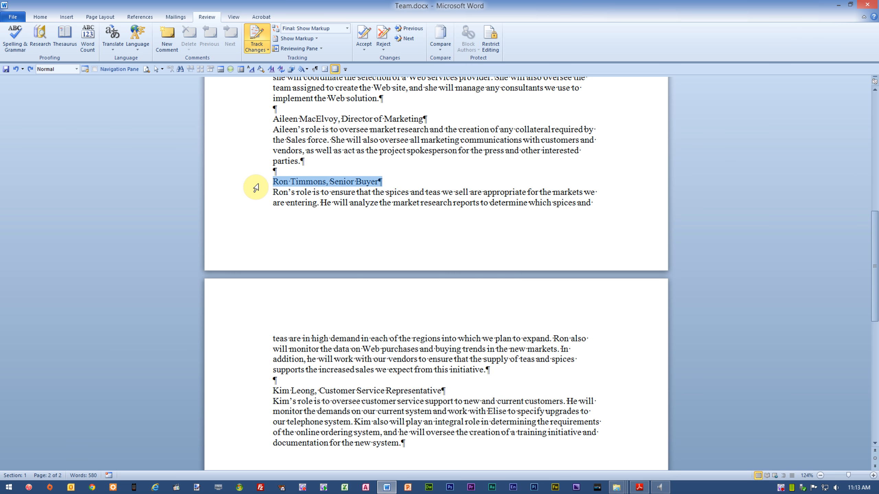
pyautogui.moveTo(256, 188); pyautogui.dragTo(256, 366)
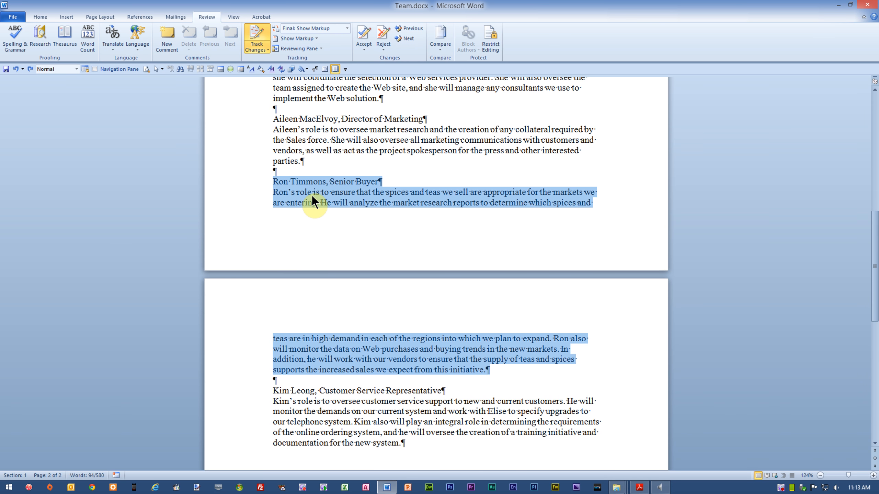
pyautogui.moveTo(311, 195); pyautogui.dragTo(273, 128)
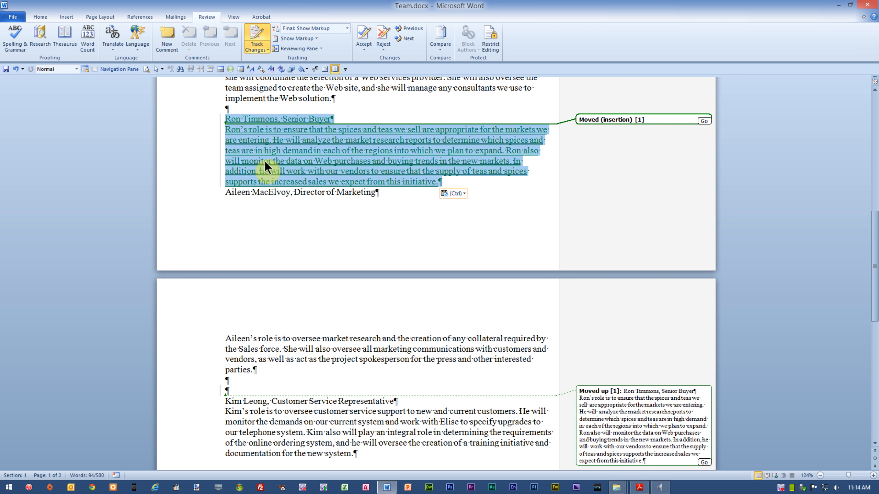
pyautogui.click(588, 191)
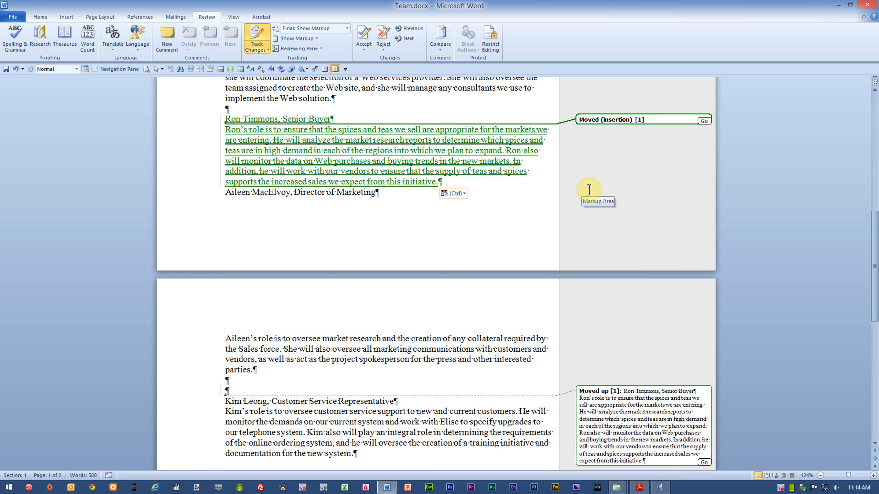
# Insert a blank paragraph between the moved Senior Buyer paragraph and the Director of Marketing heading.
pyautogui.press('ctrl')
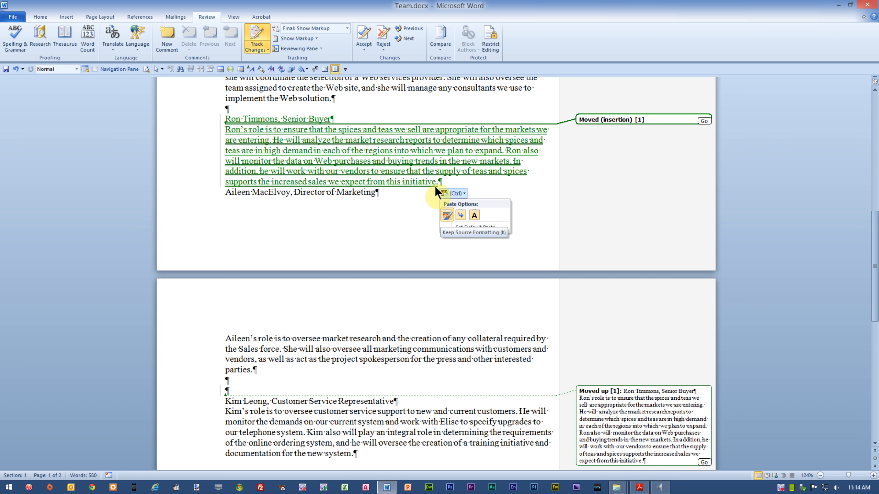
pyautogui.press('Escape')
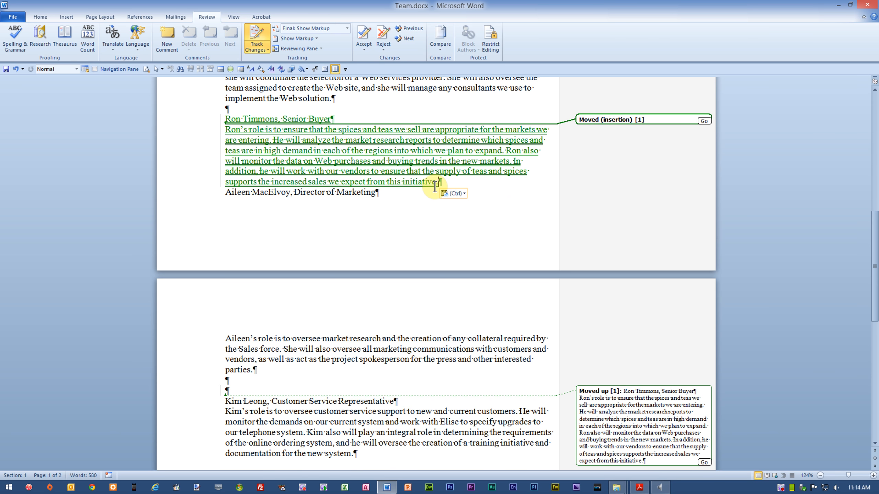
pyautogui.press('Return')
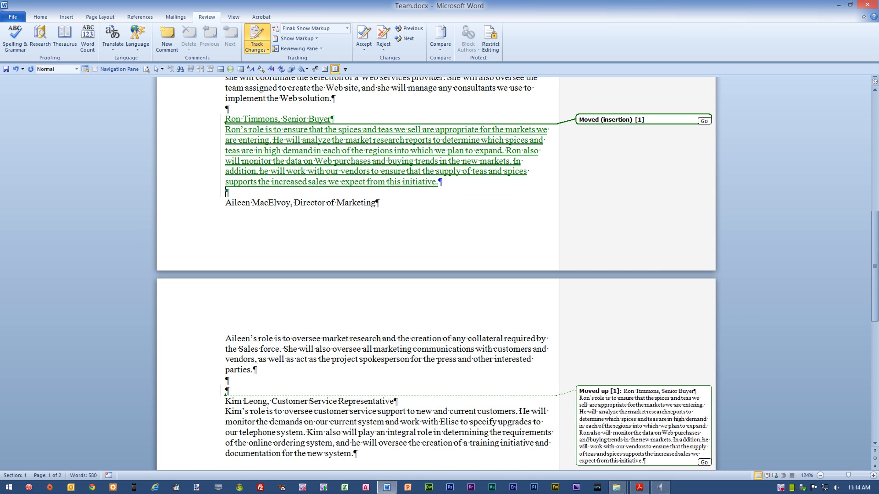